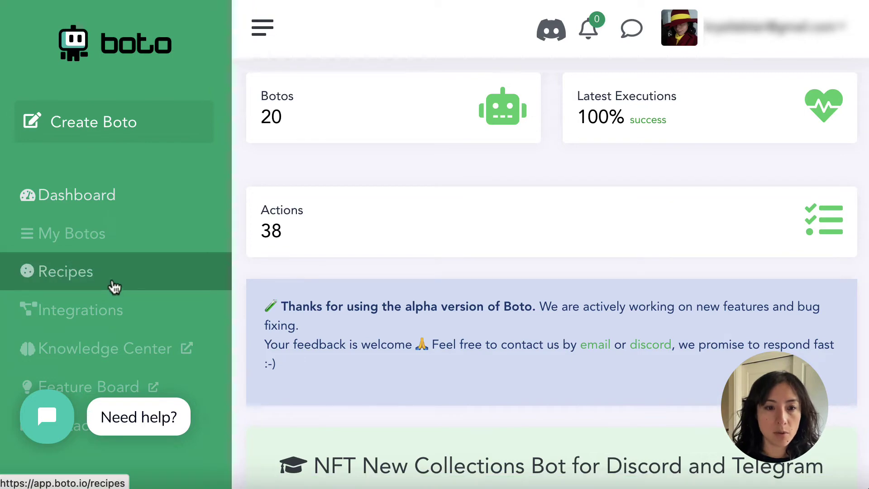
Search the recipes for 'listings below' and open the Listings Below Floor Price recipe.
click(84, 275)
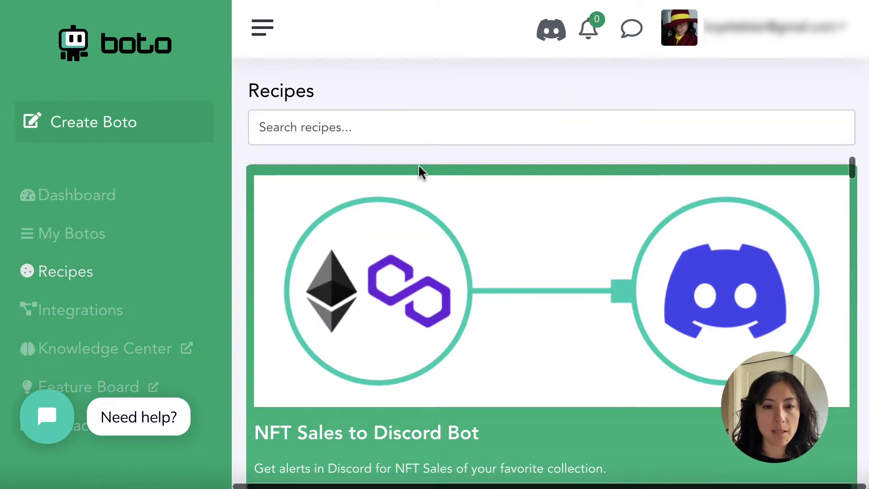
click(421, 133)
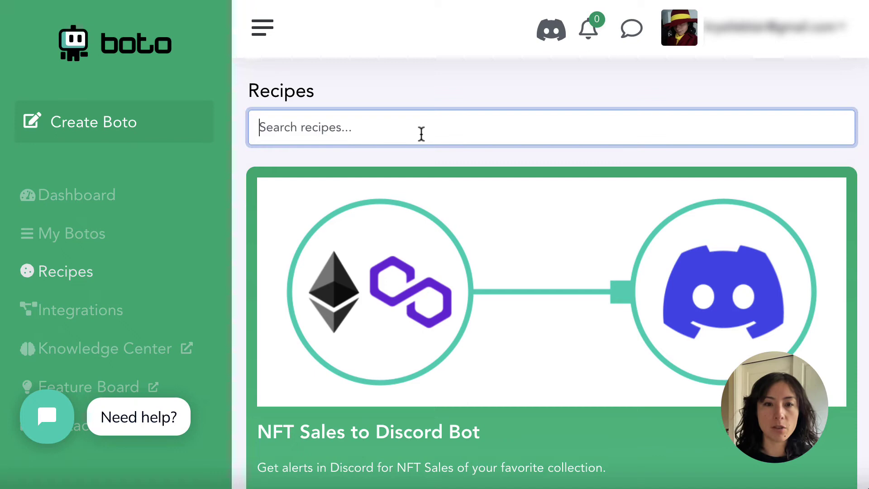
text(lis)
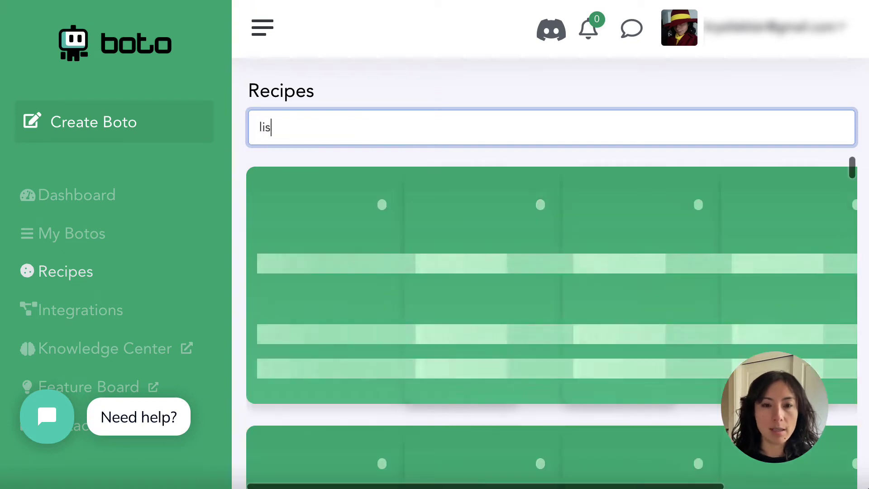
text(tings below)
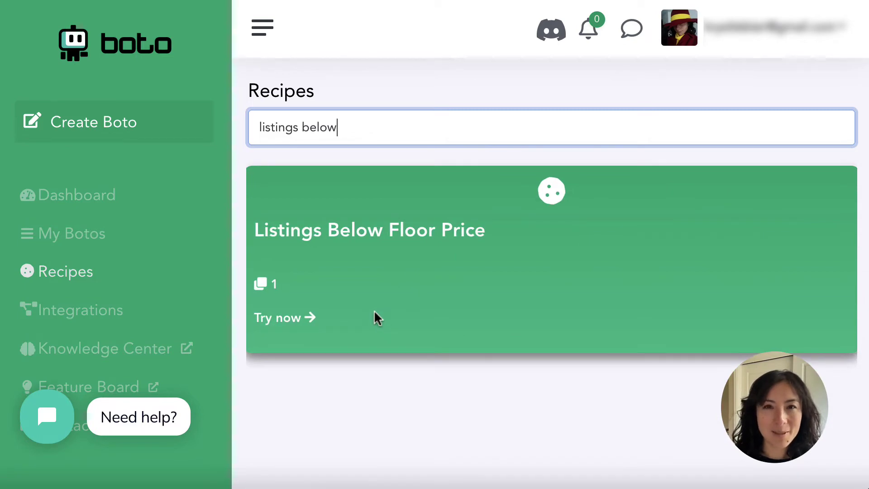
click(285, 322)
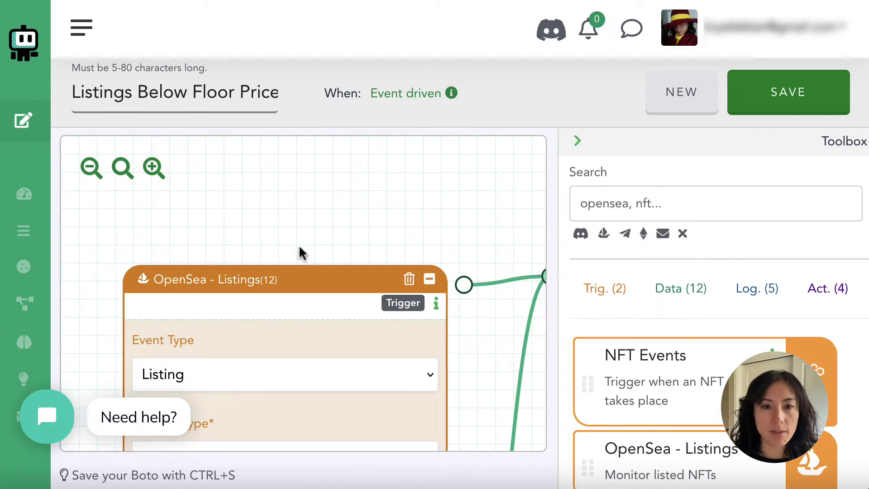
Zoom out, collapse the Toolbox and pan to show the whole flow through Email(28).
scroll(300, 235, down, 2)
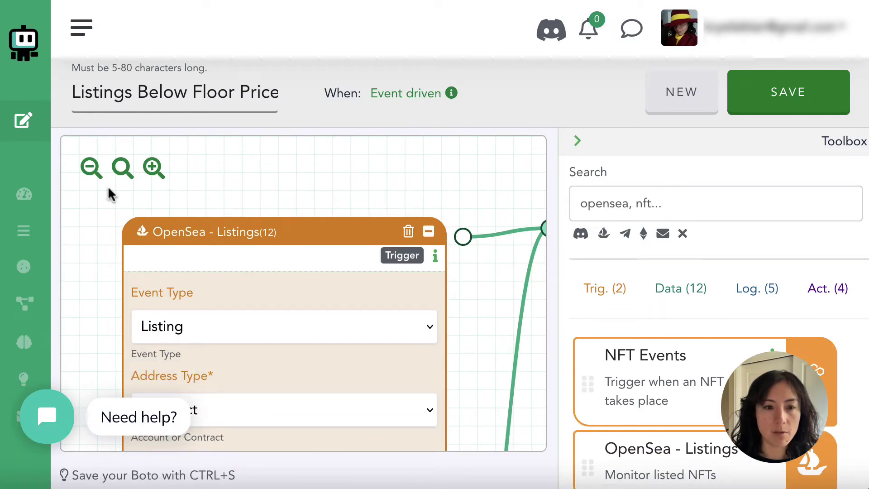
click(91, 168)
click(91, 169)
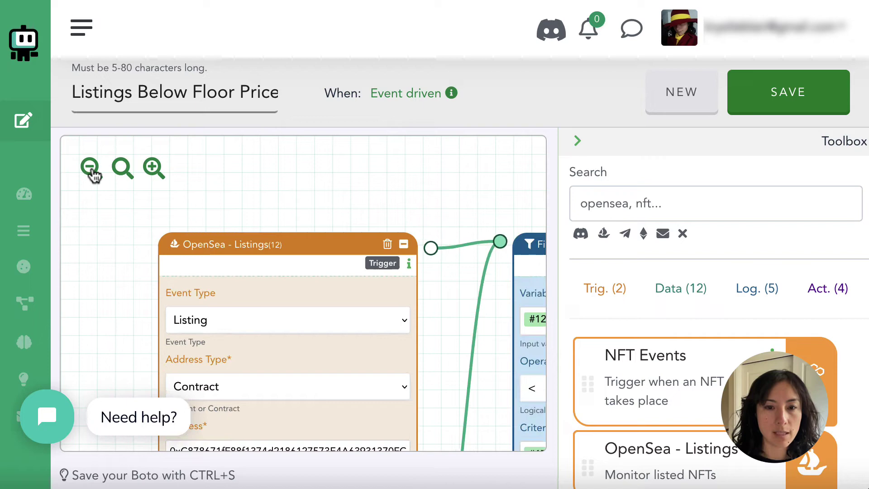
click(91, 169)
click(91, 168)
click(91, 169)
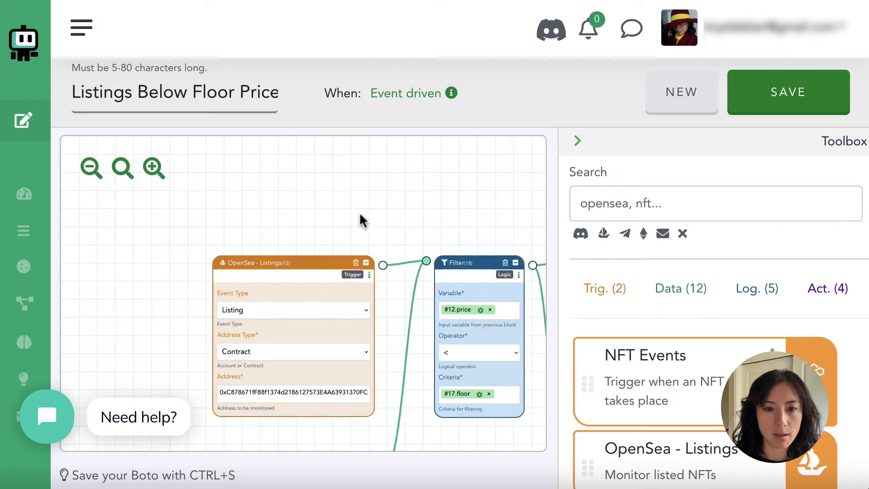
drag(360, 213, 266, 165)
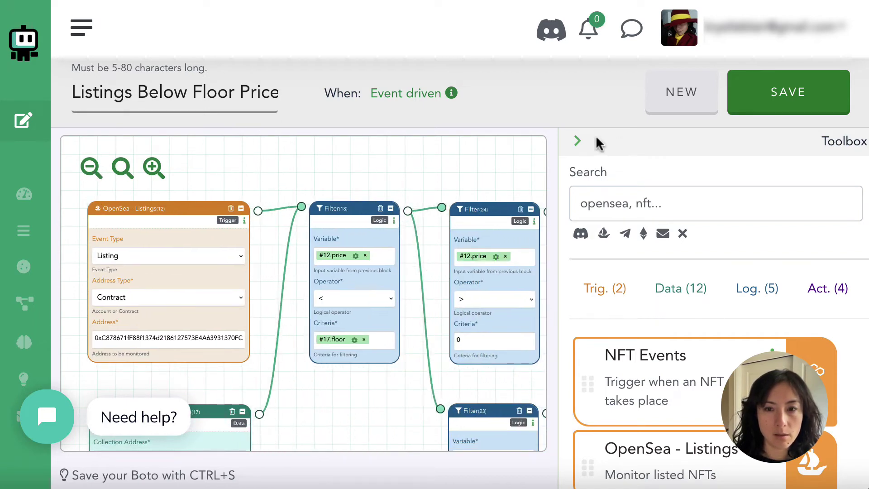
click(577, 141)
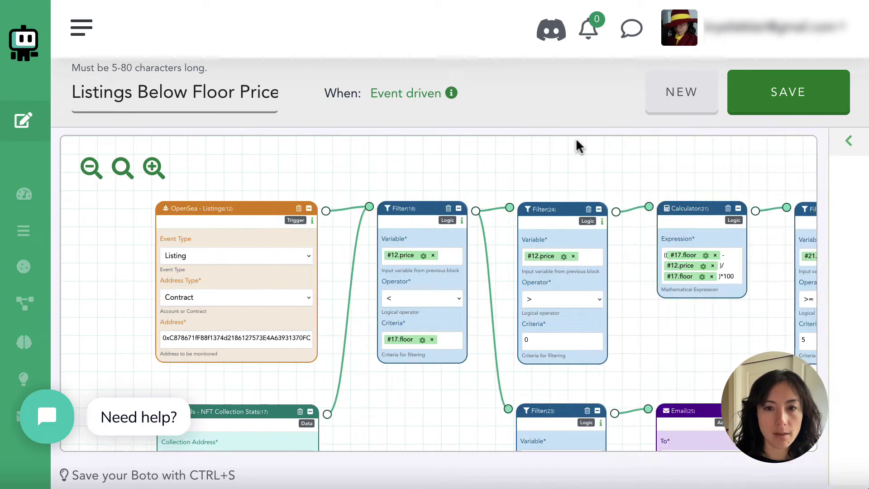
click(91, 169)
drag(487, 185, 392, 173)
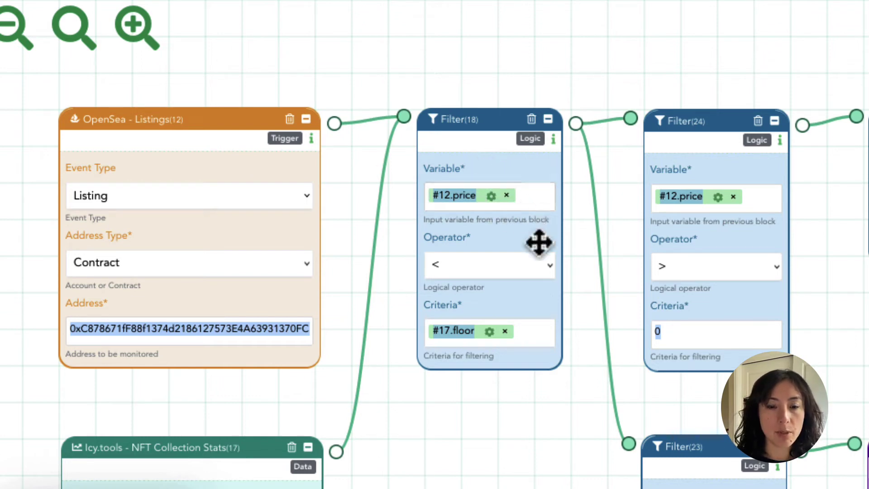
click(490, 453)
drag(495, 466, 528, 368)
drag(425, 423, 500, 252)
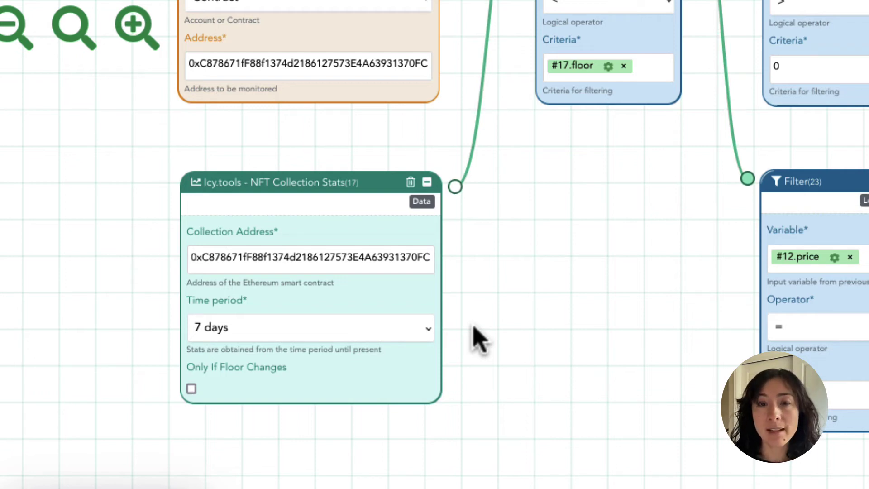
drag(533, 295, 446, 449)
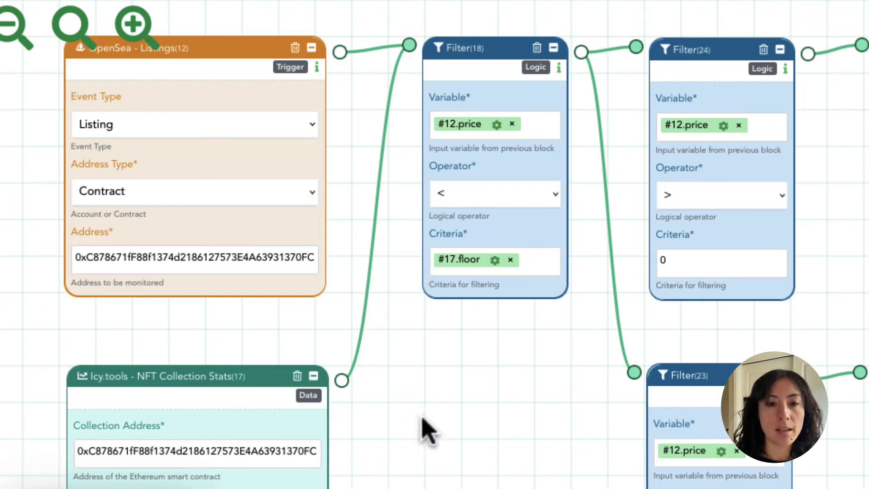
drag(422, 431, 378, 469)
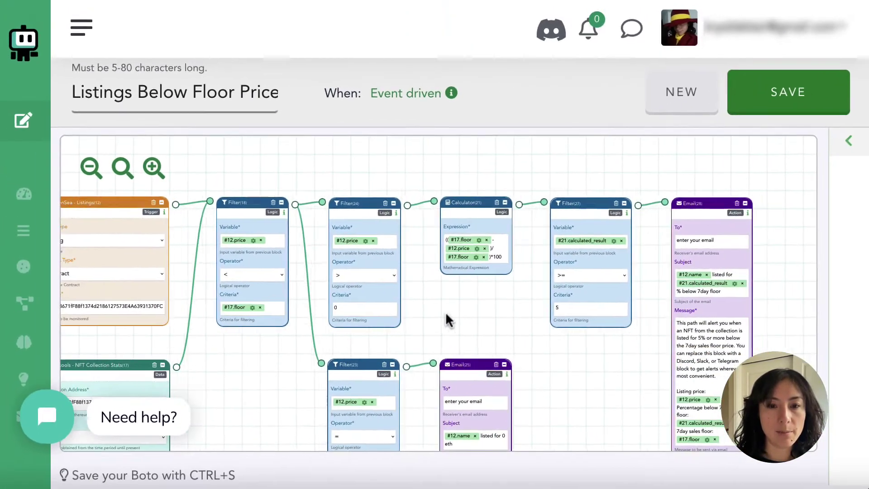
drag(445, 311, 423, 306)
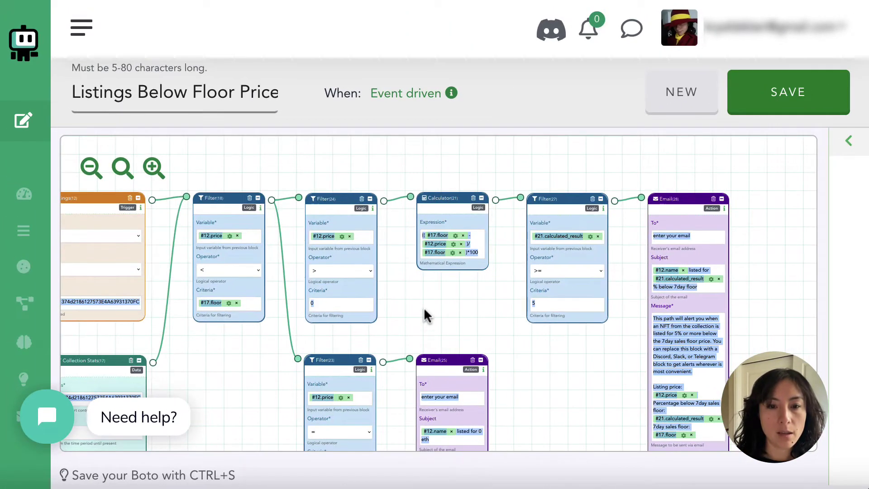
click(153, 167)
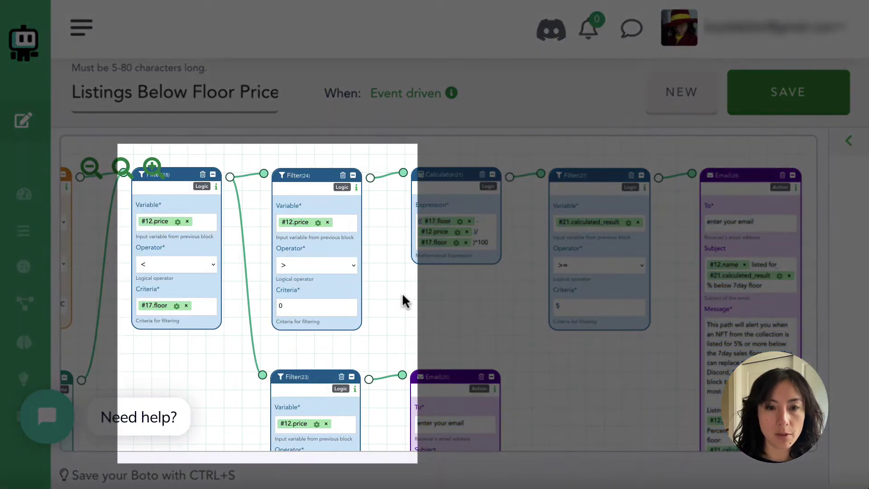
drag(402, 292, 440, 290)
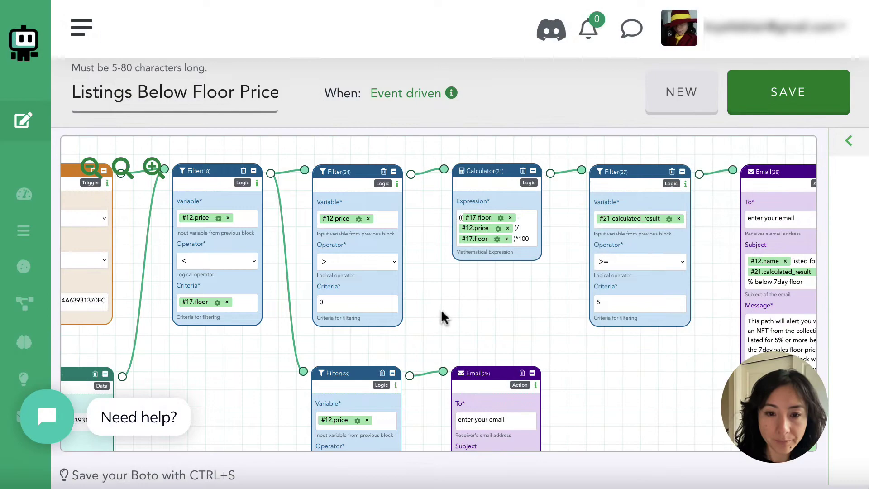
drag(441, 311, 464, 207)
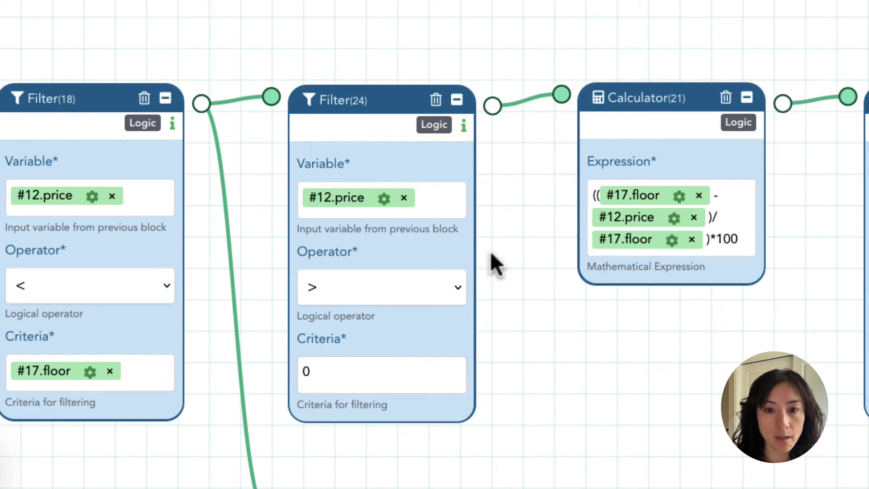
drag(639, 378, 413, 359)
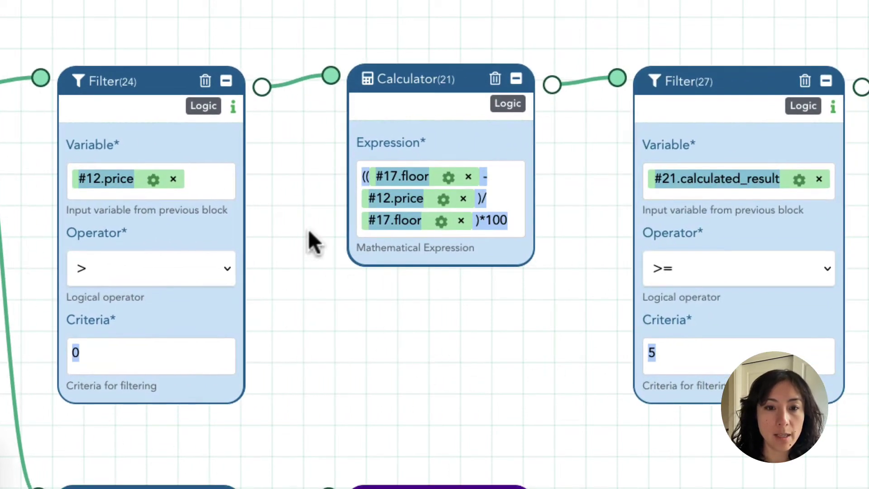
click(306, 277)
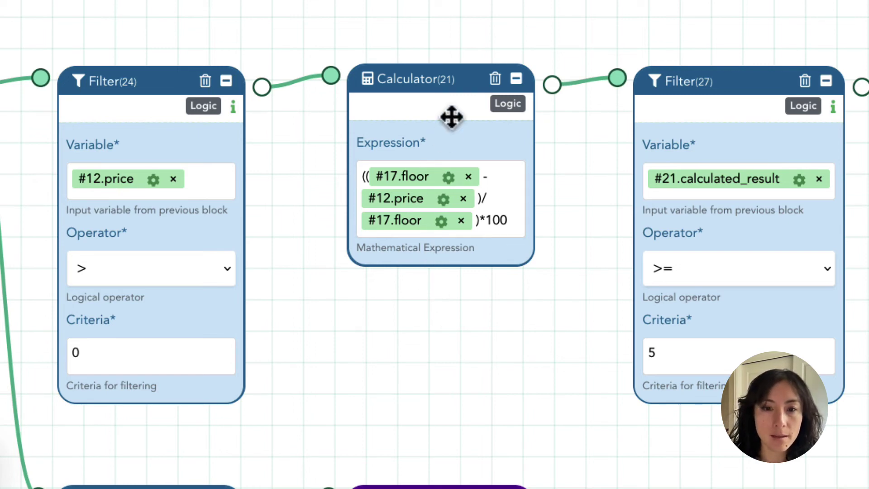
drag(537, 310, 423, 285)
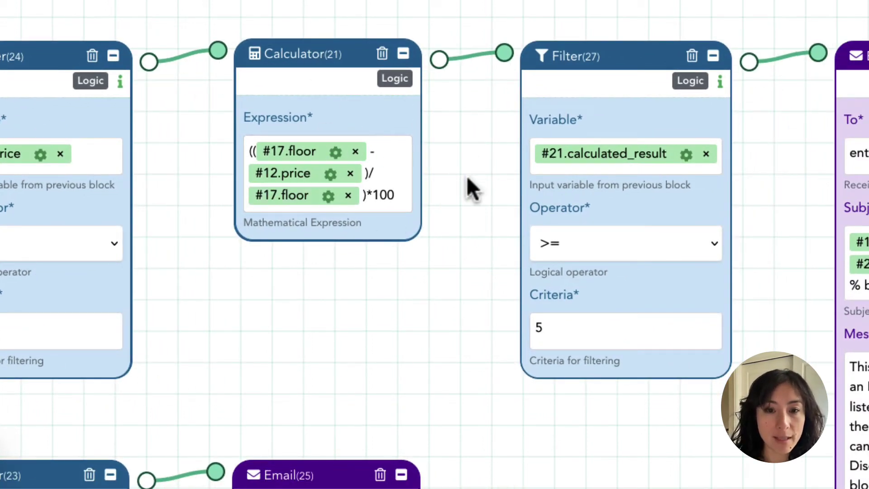
Pan the canvas to review Email(28)'s message with price, percentage and 7day floor lines.
drag(467, 188, 351, 221)
click(595, 225)
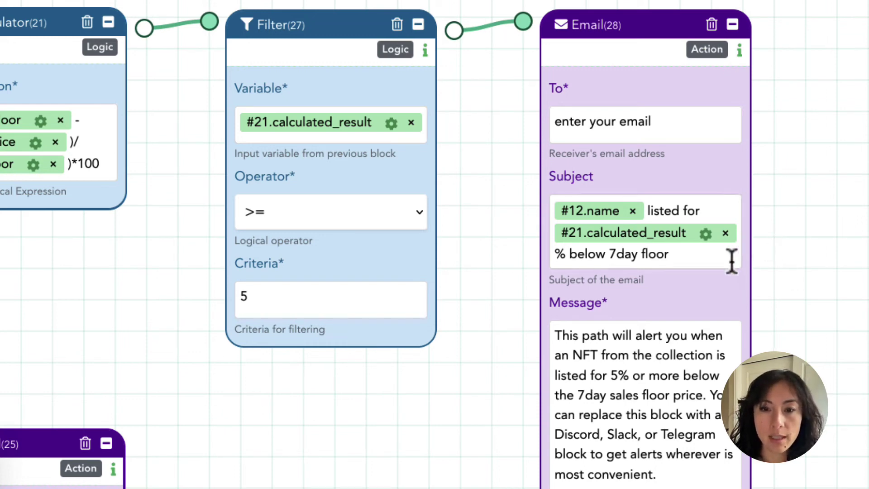
scroll(800, 302, down, 5)
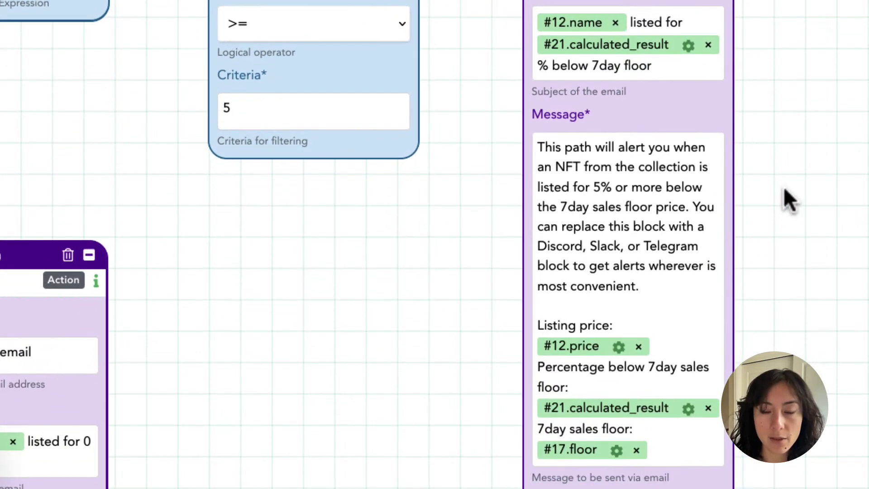
drag(793, 324, 801, 236)
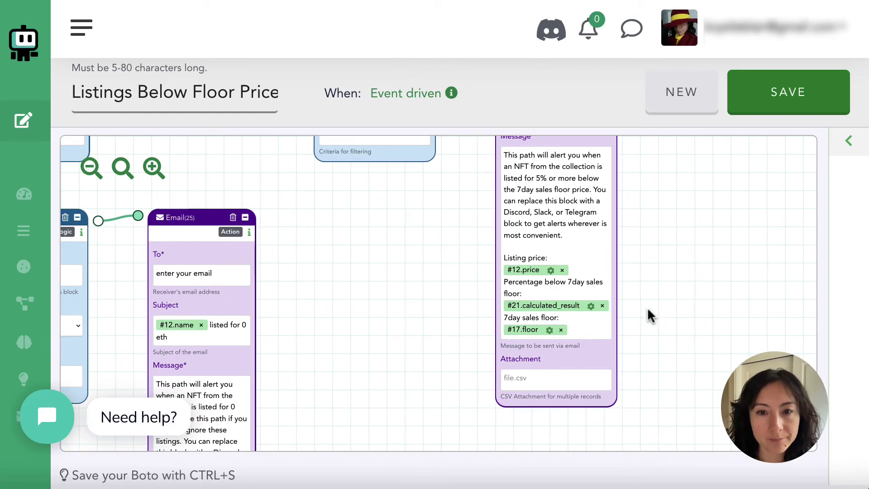
drag(647, 306, 669, 350)
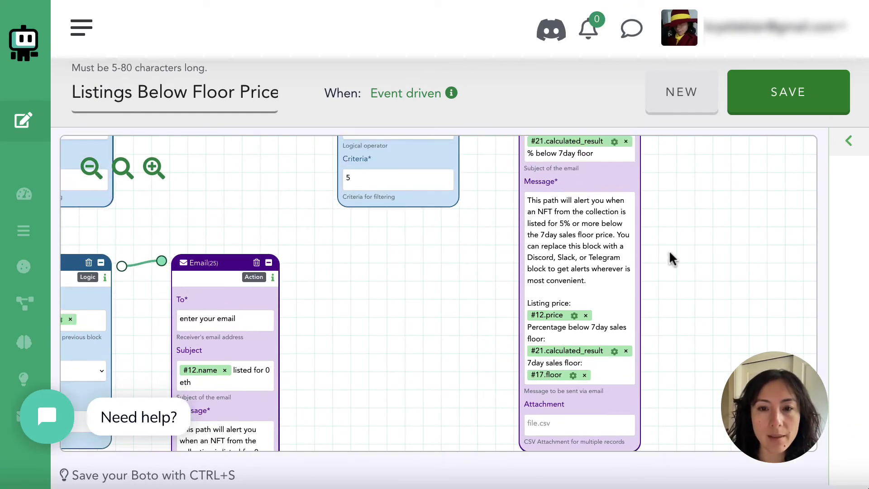
scroll(669, 250, up, 3)
Lay out Filter(18) through Email(28) in view and drag a connector from Filter(18)'s output.
drag(694, 264, 708, 324)
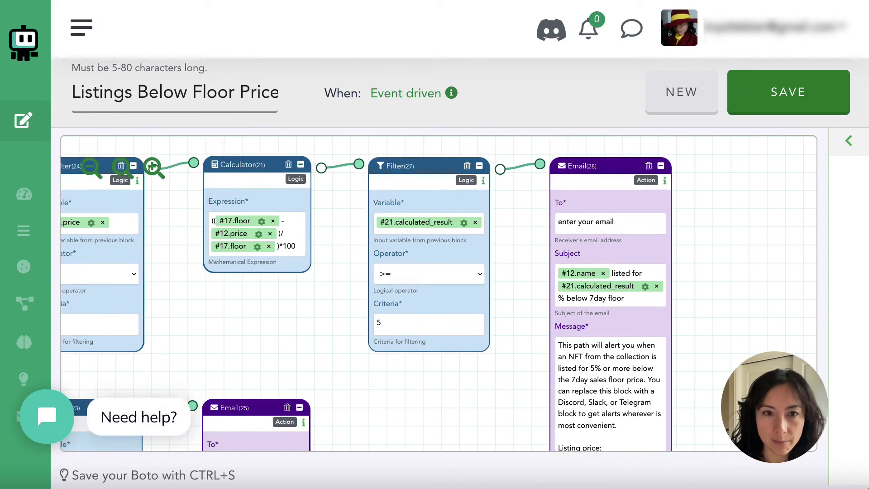
drag(308, 318, 503, 336)
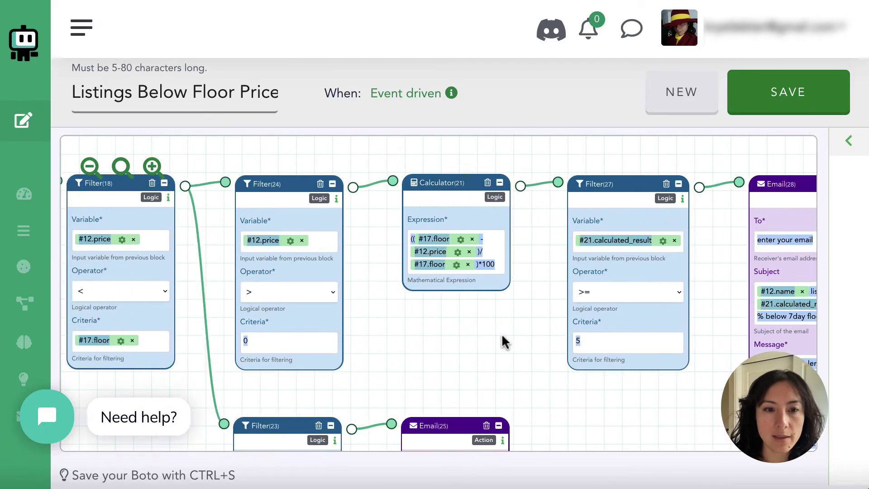
drag(445, 340, 516, 388)
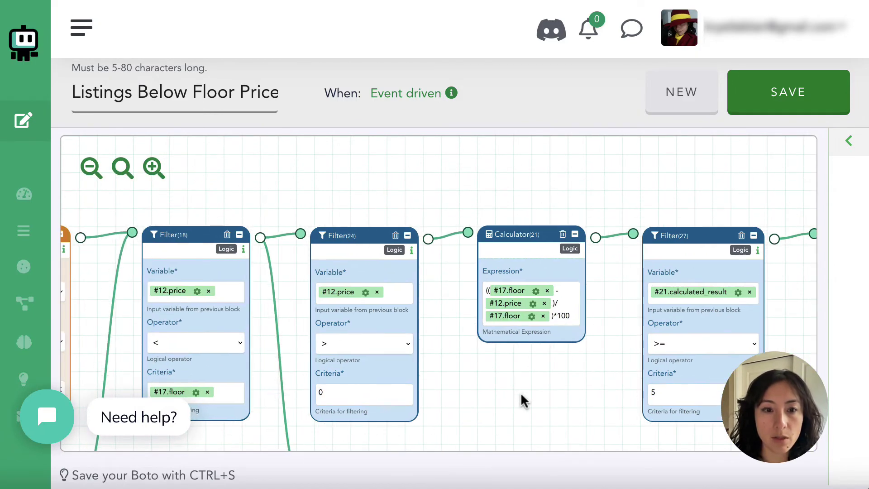
drag(494, 202, 492, 229)
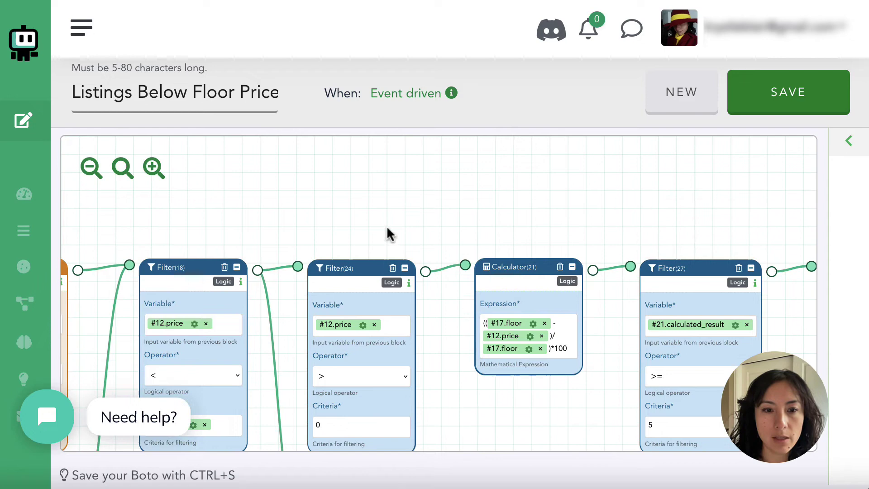
drag(386, 235, 335, 241)
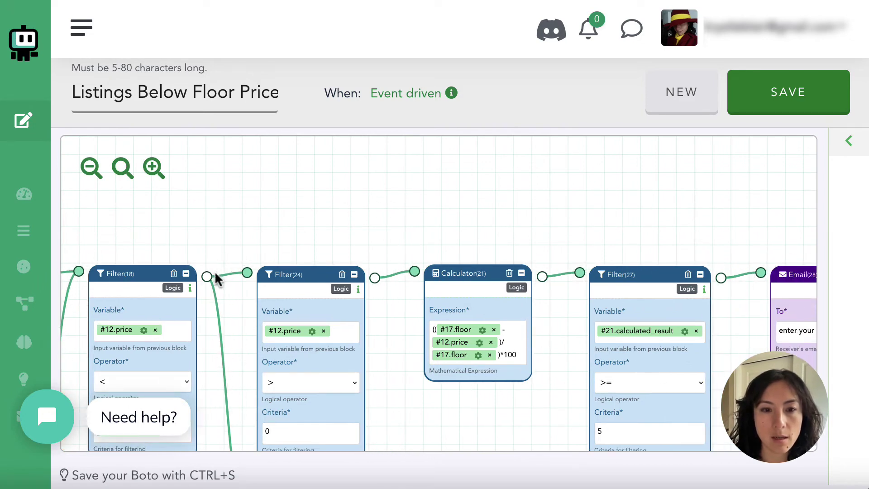
drag(207, 275, 760, 272)
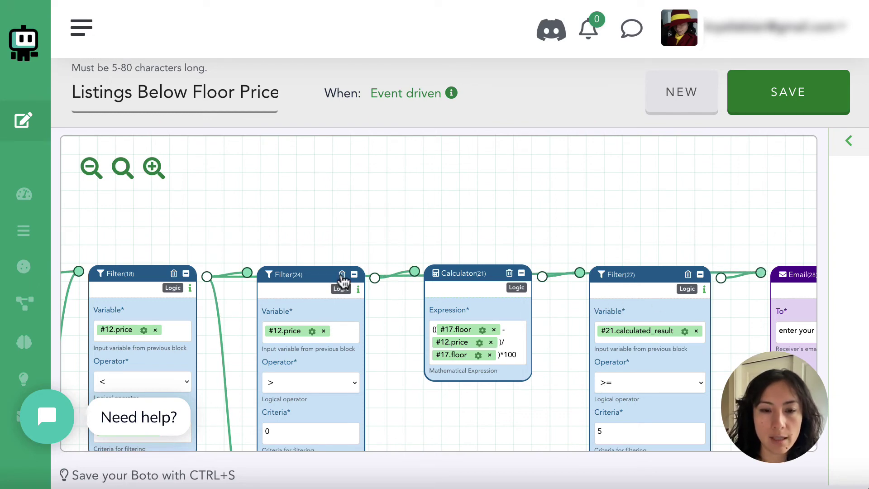
Delete the Filter(24), Calculator(21) and Filter(27) blocks.
click(343, 276)
click(370, 292)
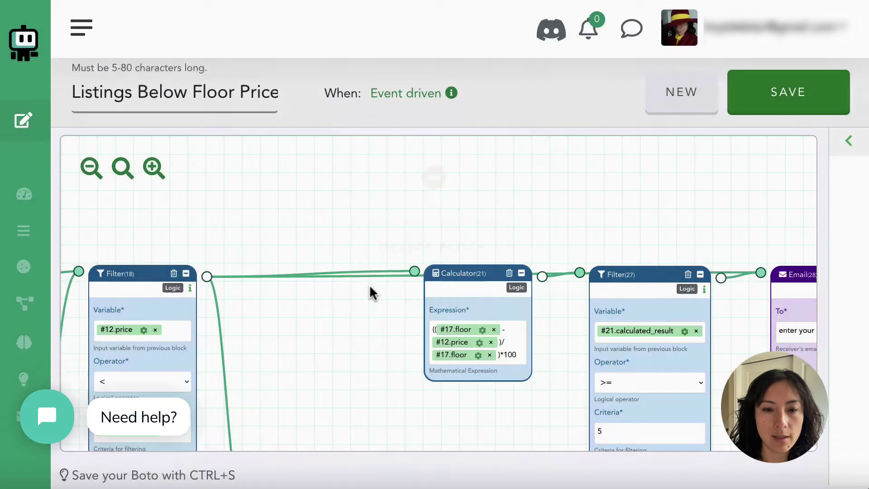
click(509, 272)
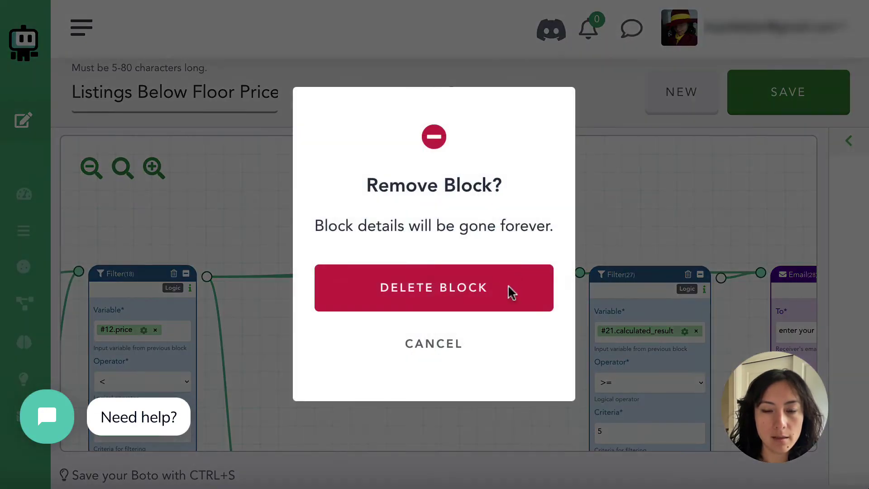
click(507, 284)
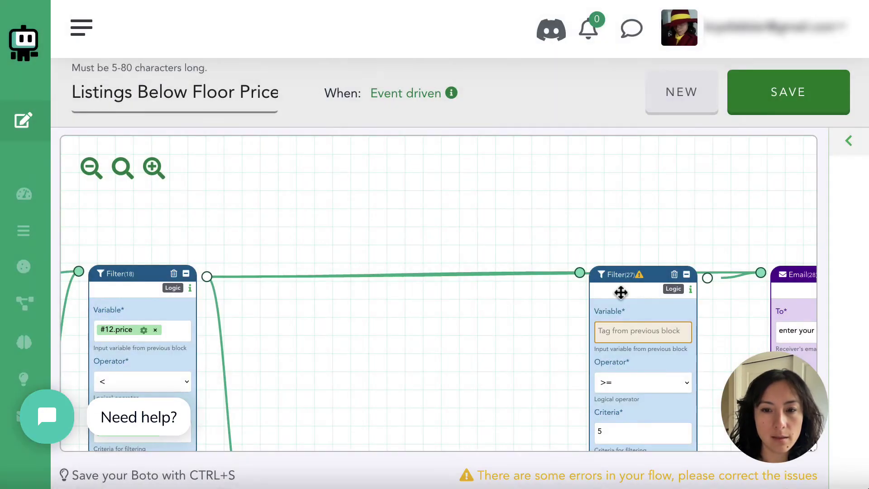
click(674, 275)
click(502, 301)
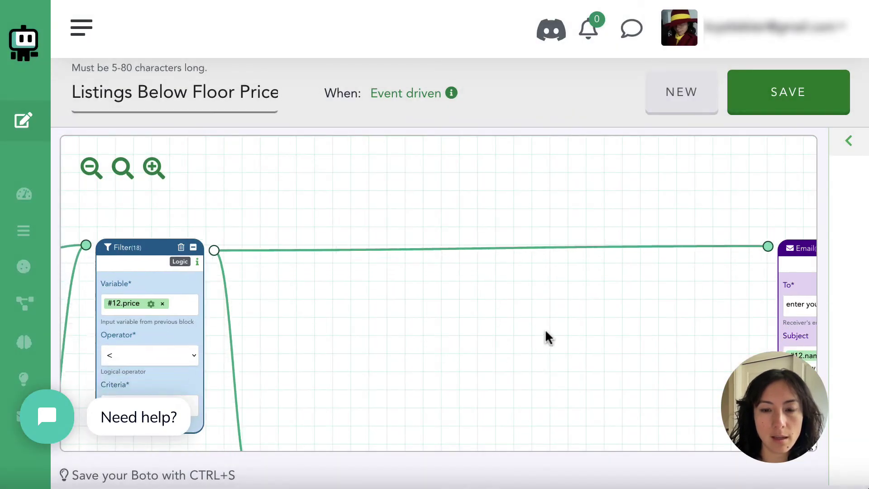
Move Email(28) beside Filter(18) and center the trigger, filter and email blocks.
drag(799, 248, 358, 255)
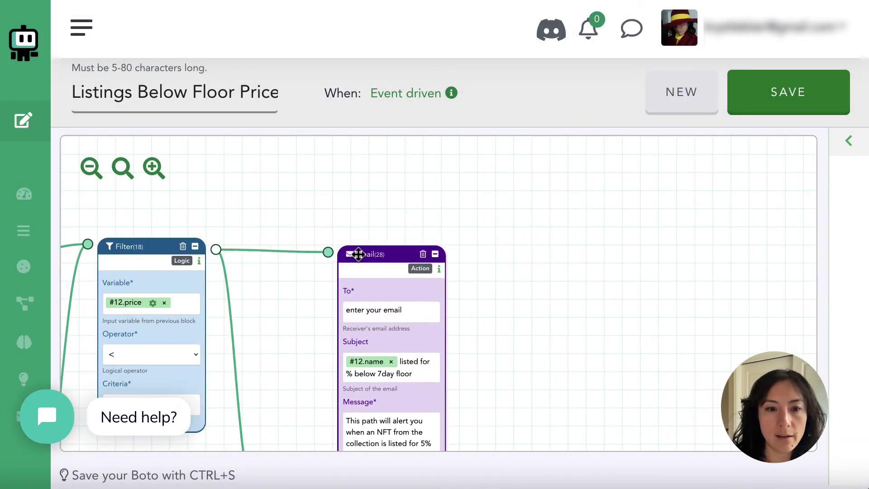
drag(281, 280, 387, 217)
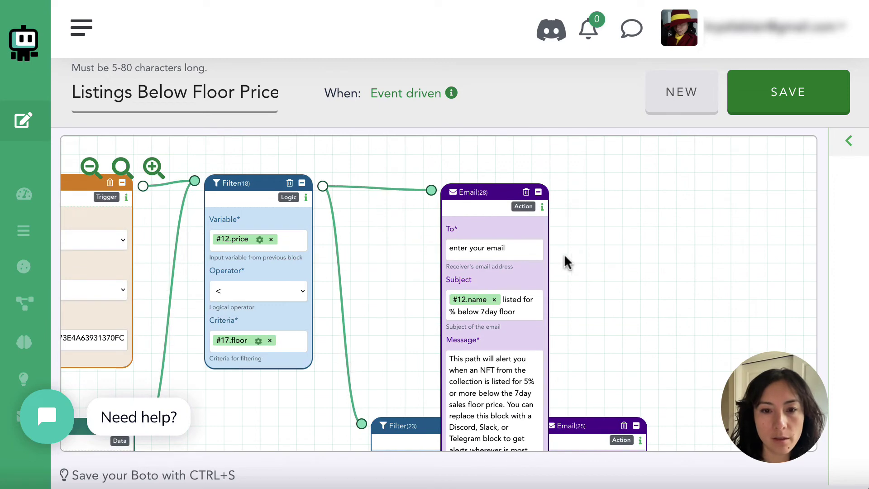
drag(583, 262, 644, 223)
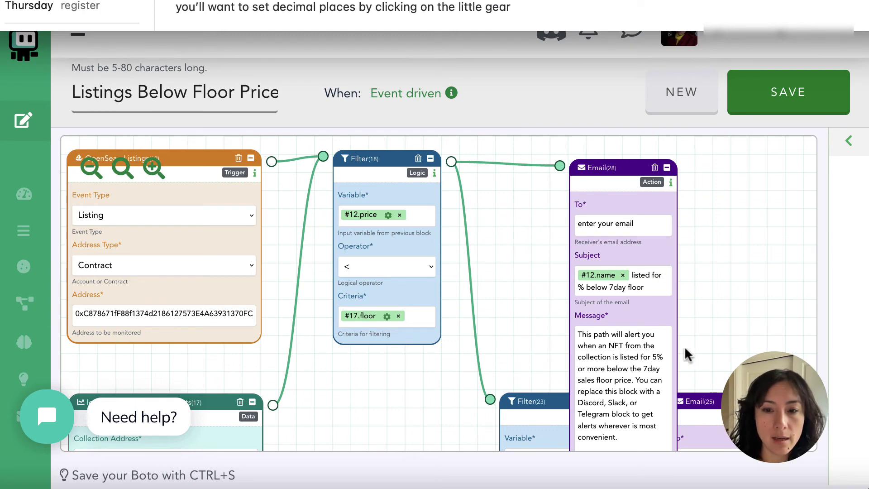
Zoom in twice and pan to Email(28)'s message so the #12.price variable is readable.
click(637, 365)
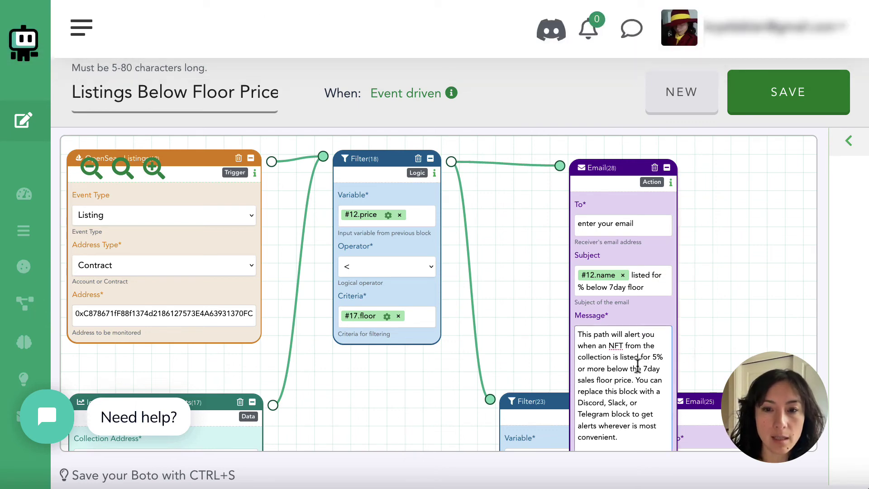
click(154, 168)
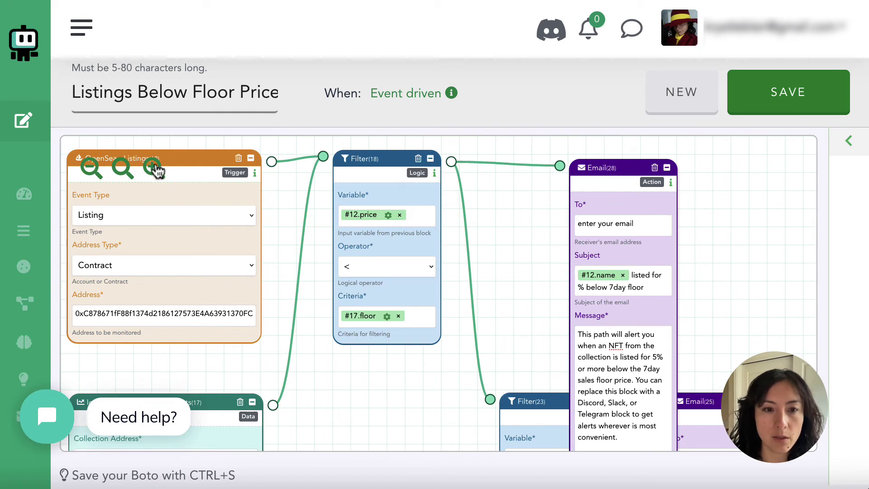
click(155, 169)
drag(574, 334, 491, 233)
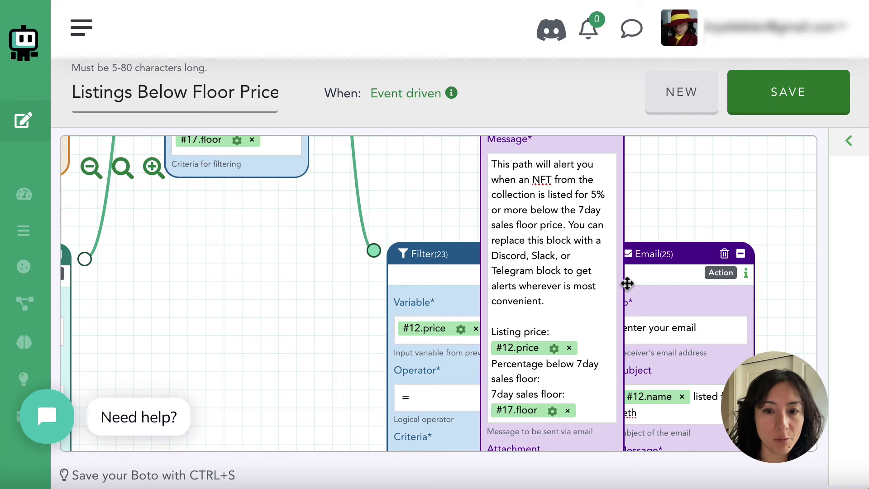
Set the #12.price variable to 3 decimal places, then open the Need help? chat.
click(555, 348)
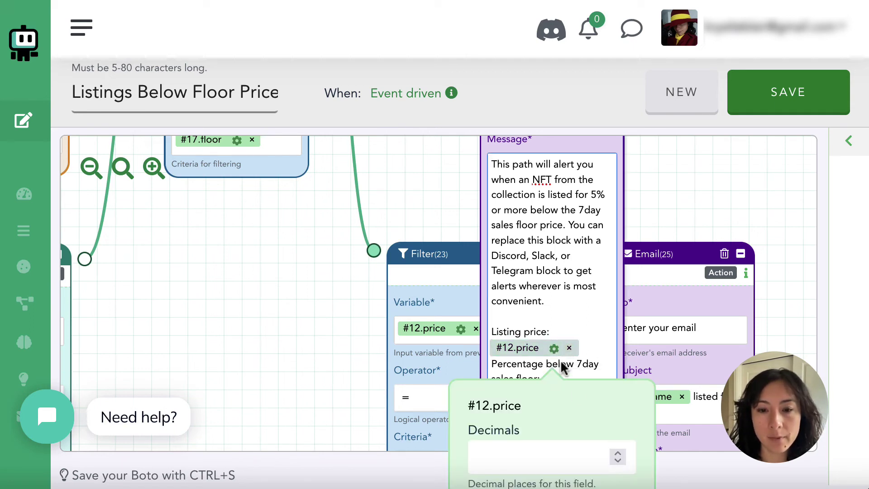
click(618, 453)
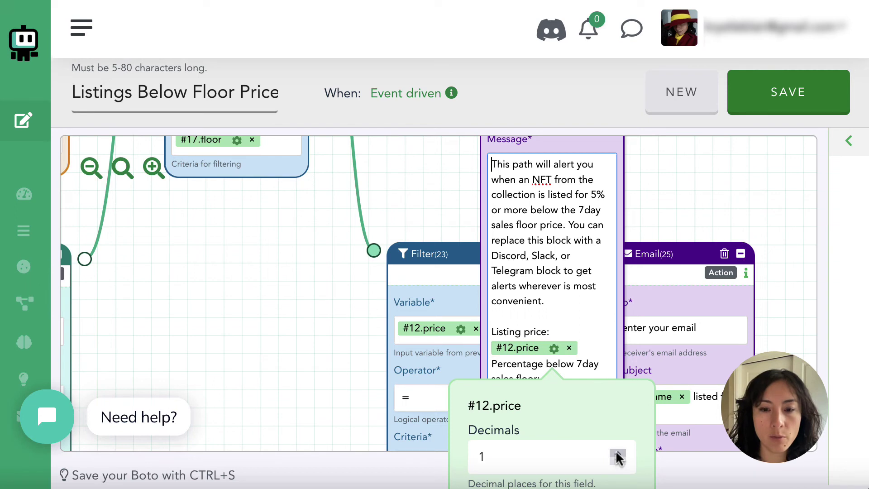
click(618, 453)
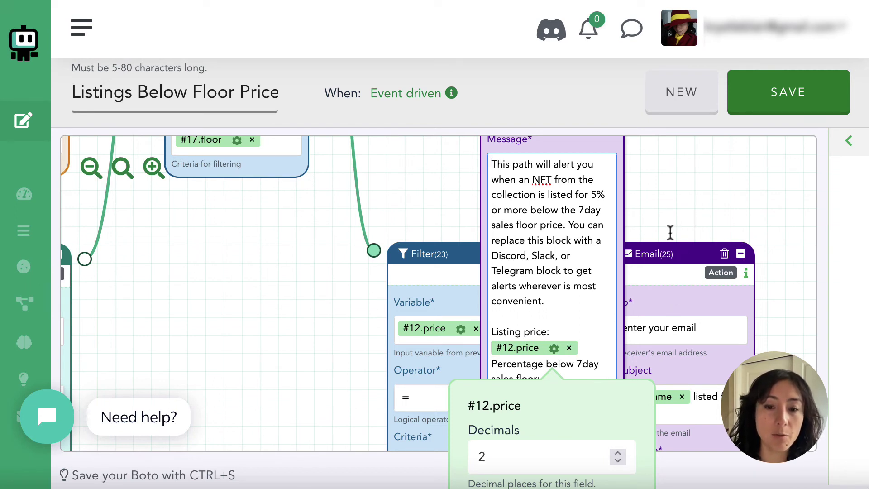
click(618, 453)
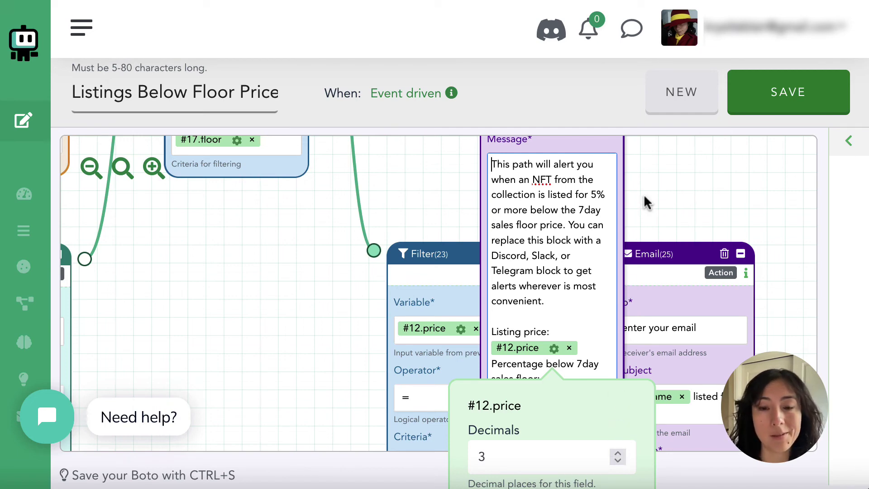
click(652, 135)
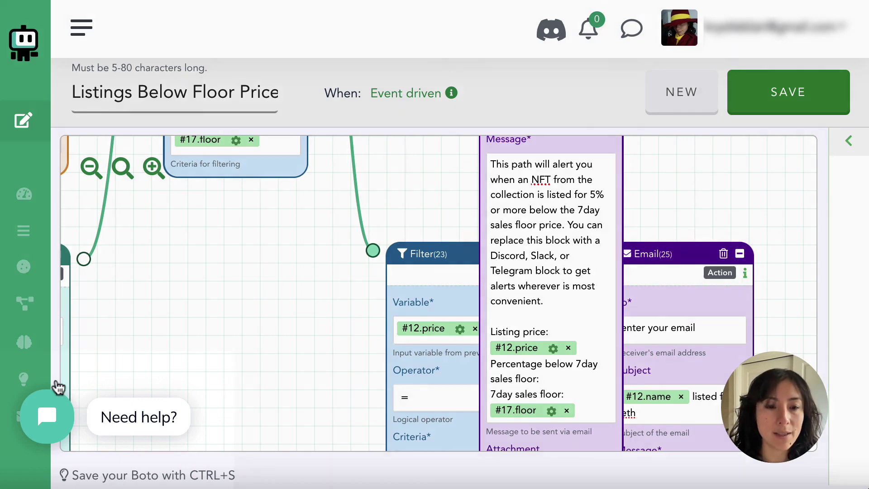
click(122, 416)
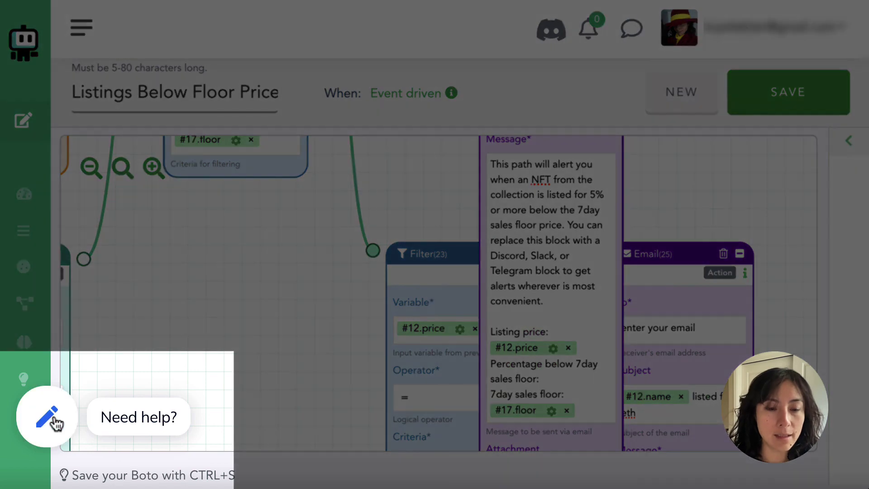